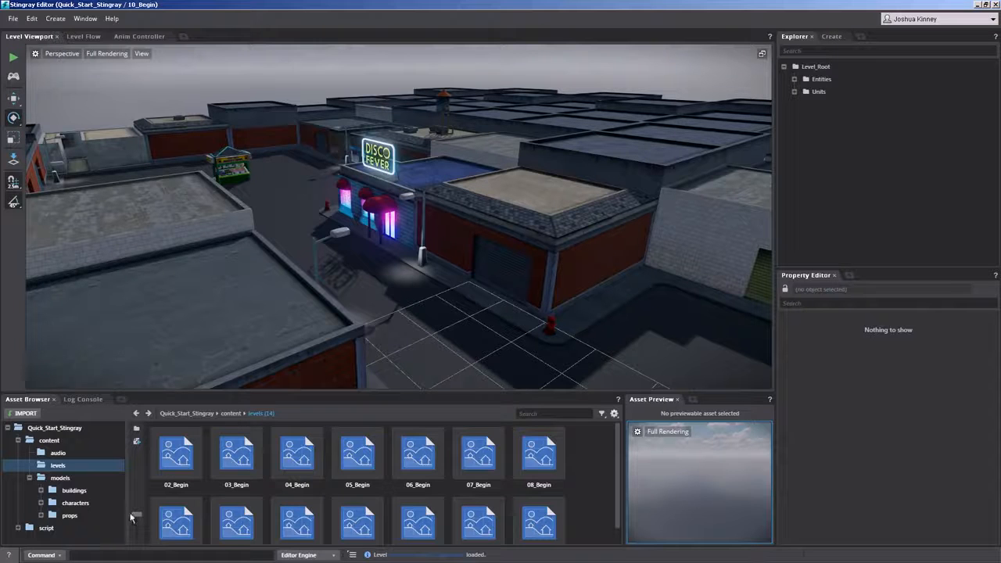
Clear all asset type filters in the asset browser.
left_click(583, 415)
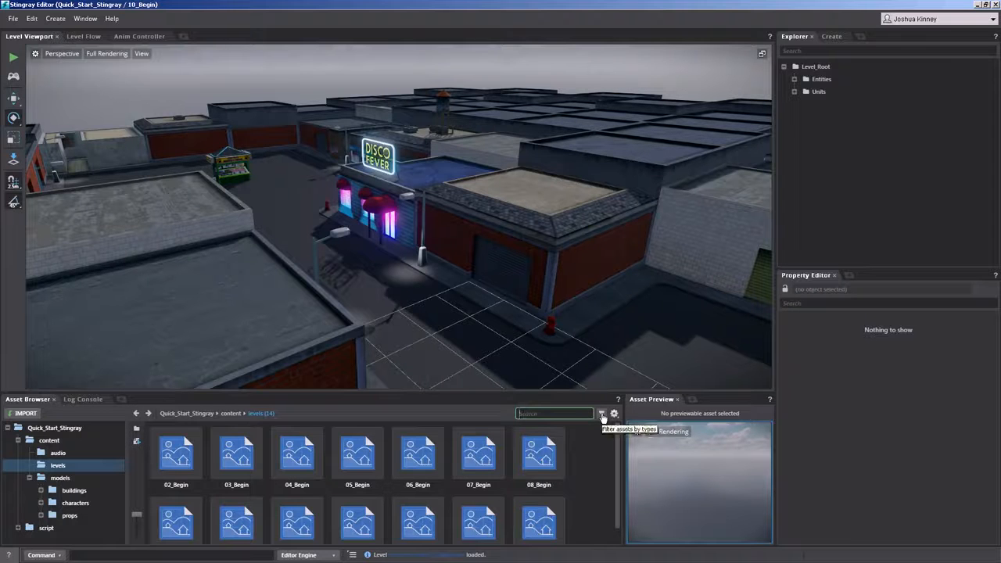
left_click(601, 414)
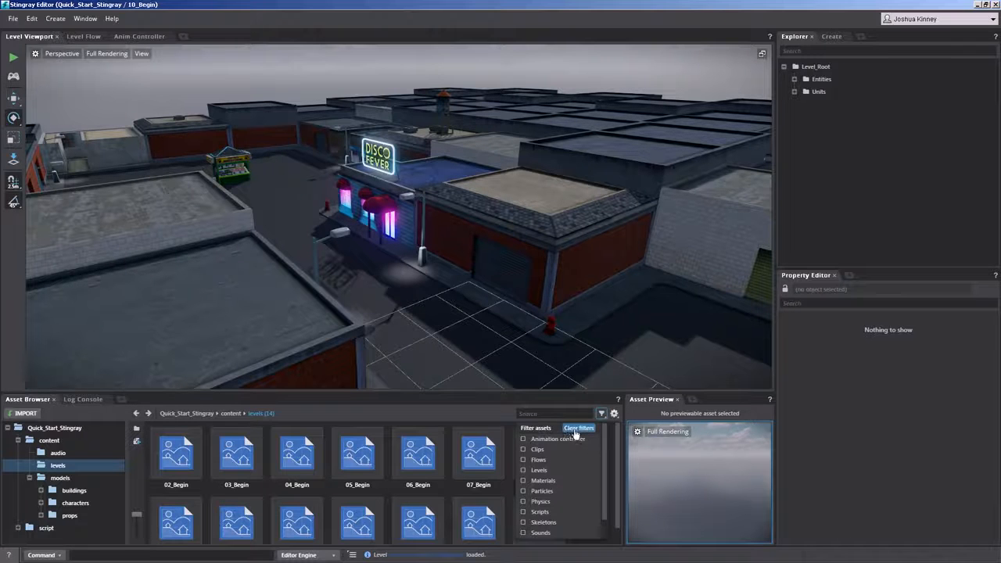
left_click(575, 435)
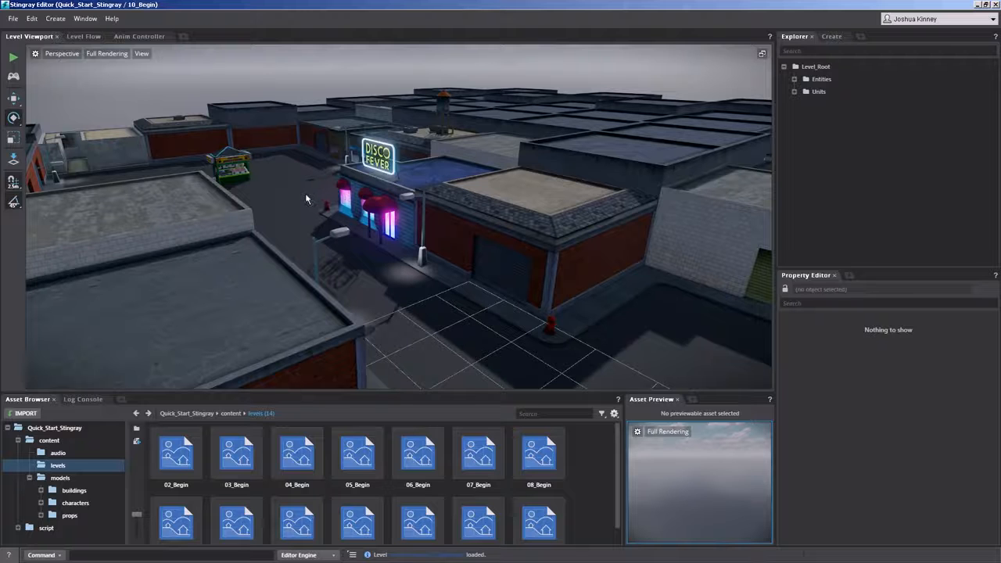
Select the midday_shading_environment entity and examine the level's sky and its Global Lighting properties.
left_click(793, 79)
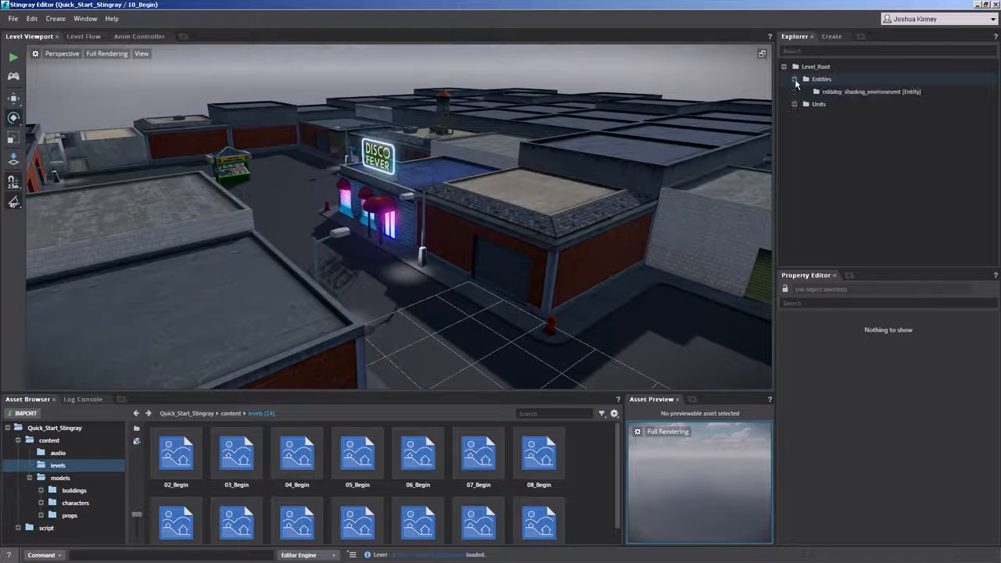
left_click(842, 94)
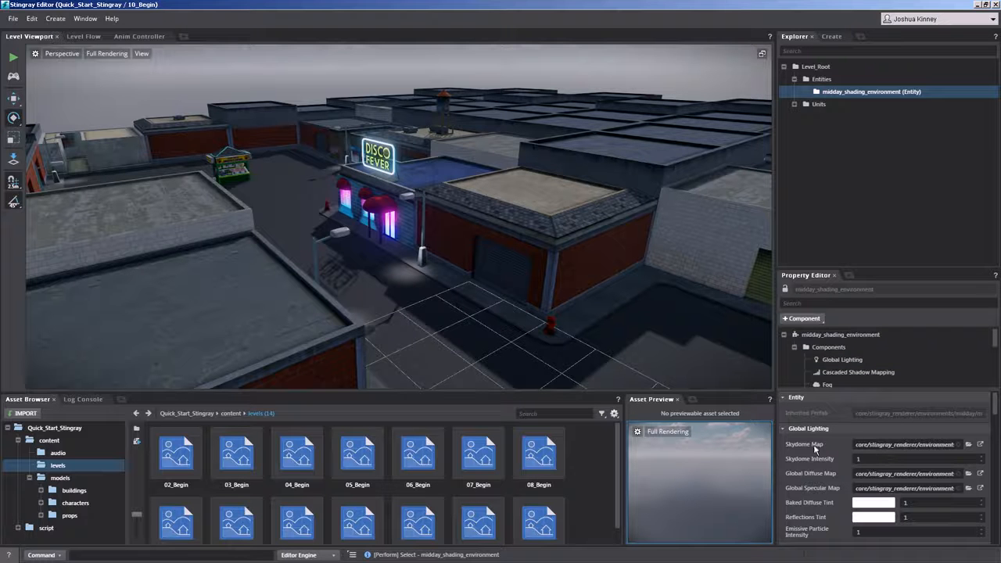
right_click_drag(537, 224, 537, 229)
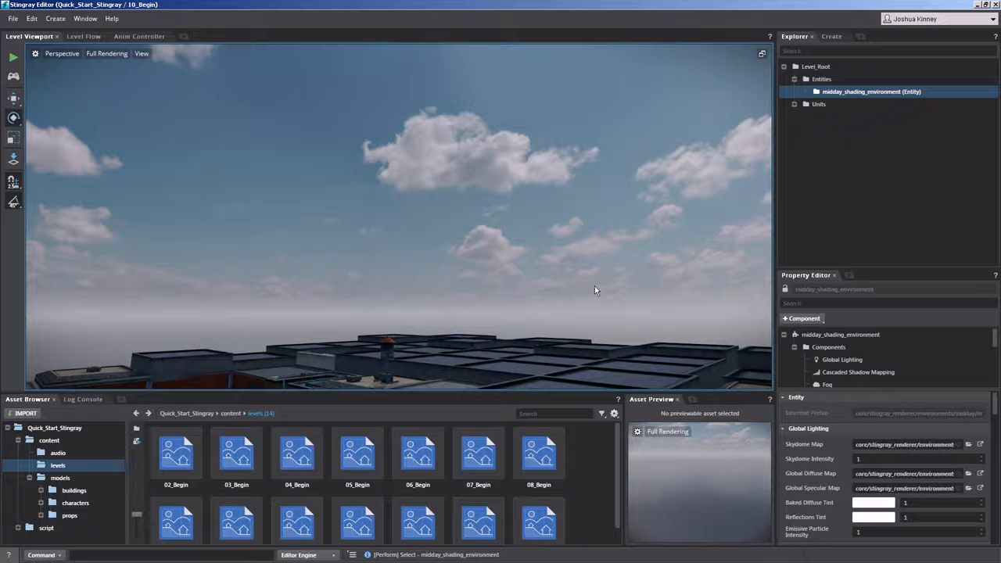
right_click_drag(458, 261, 460, 291)
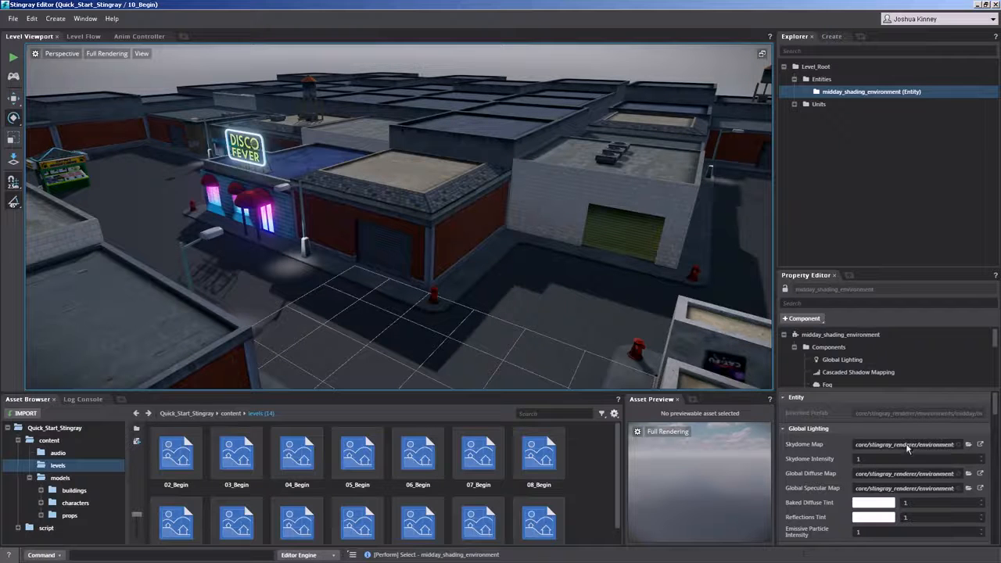
Set the environment's Skydome Map to core/editor_slave/units/skydome/skybox_black and check the sky over the level.
left_click(968, 444)
type("sky")
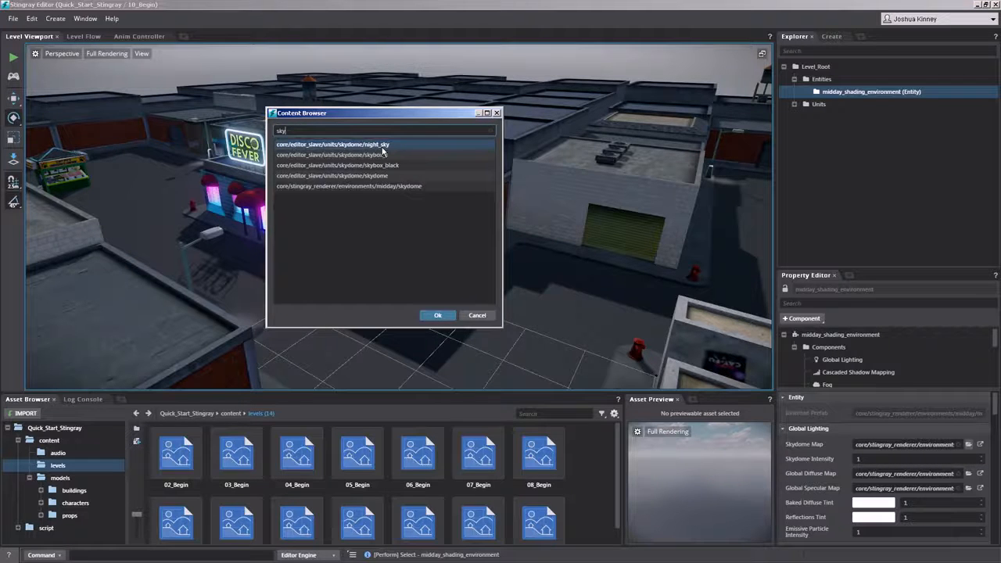
left_click(373, 175)
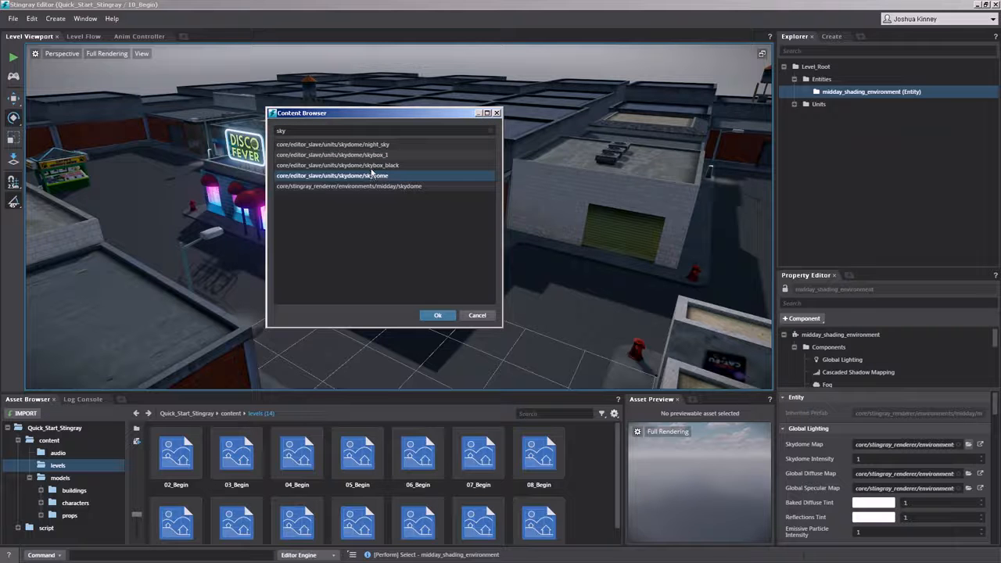
left_click(373, 166)
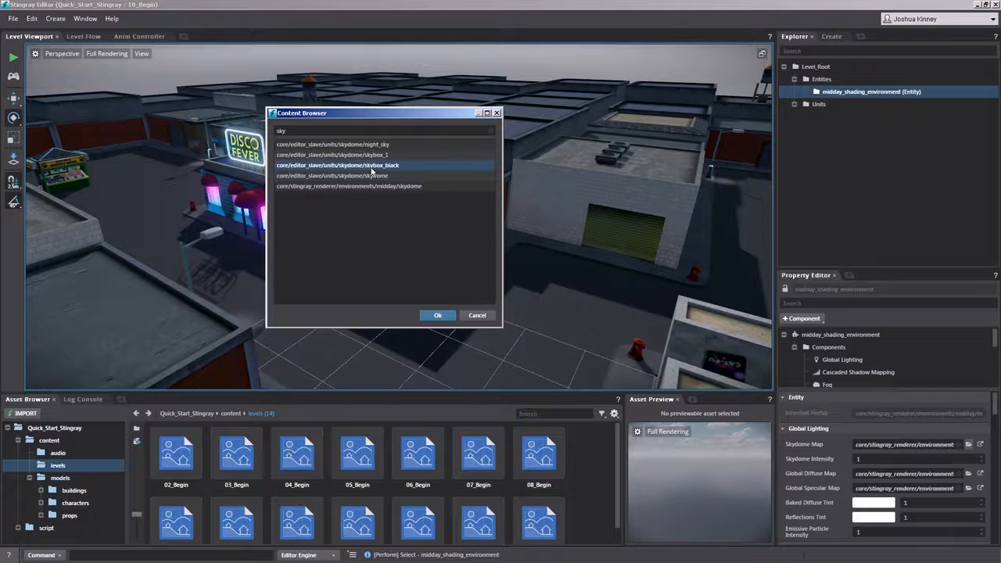
left_click(430, 315)
right_click_drag(407, 258, 388, 144)
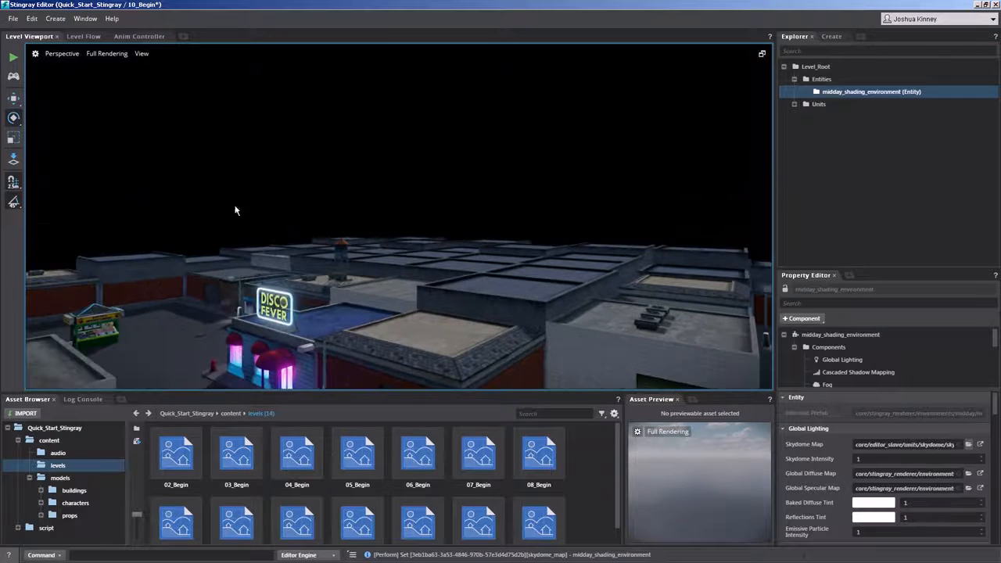
right_click_drag(448, 287, 501, 378)
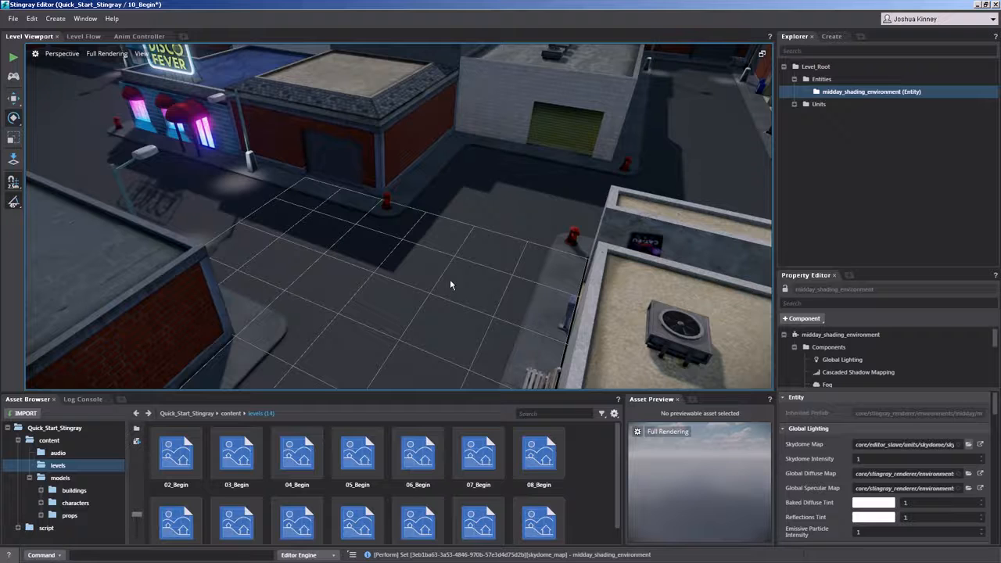
Set the directional light_source's light color to light cyan blue and its intensity to 0.2.
right_click_drag(440, 269, 625, 266)
right_click_drag(337, 266, 424, 294)
left_click(459, 239)
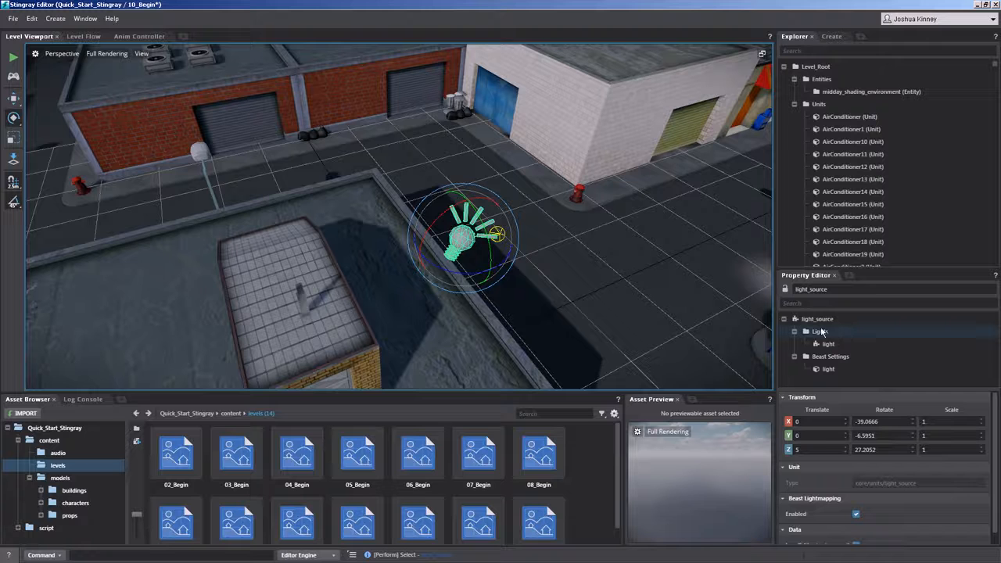
left_click(825, 345)
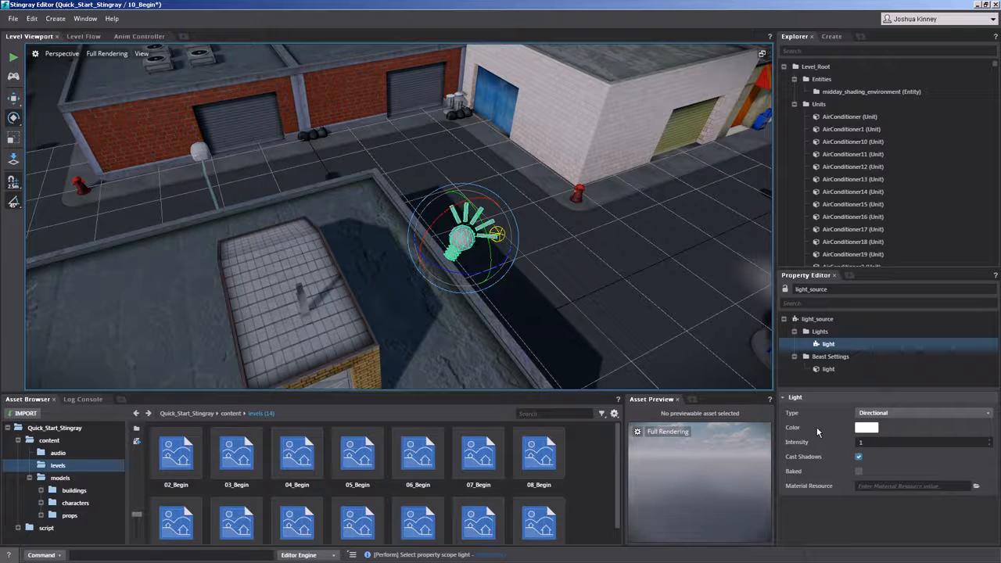
left_click(866, 429)
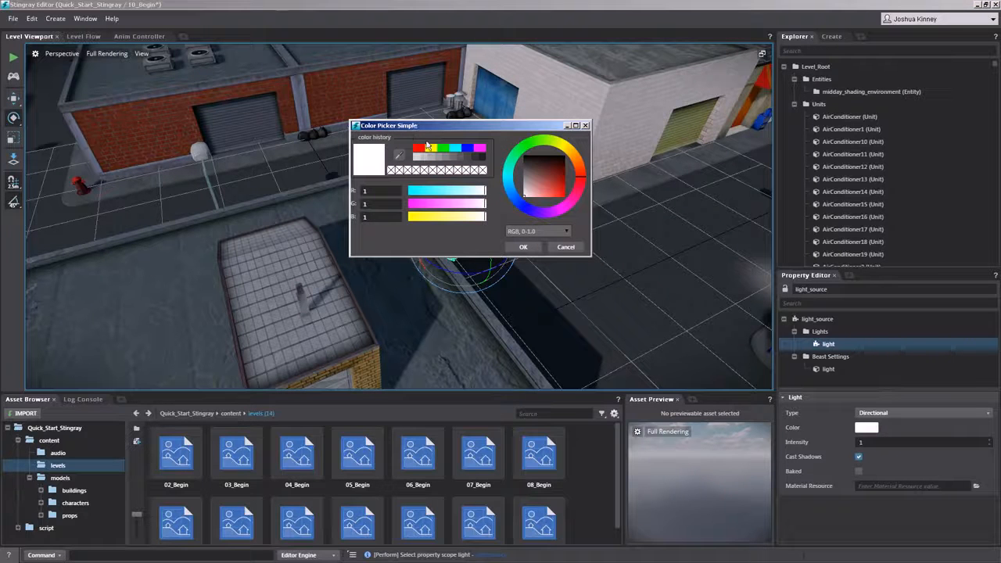
left_click(428, 195)
left_click_drag(428, 195, 437, 196)
left_click(524, 248)
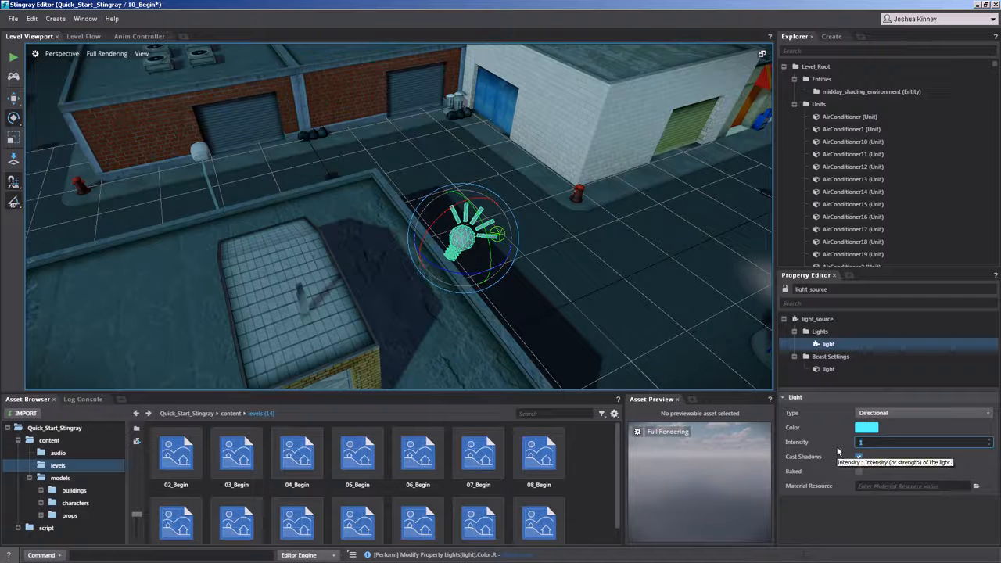
type("2")
key("Return")
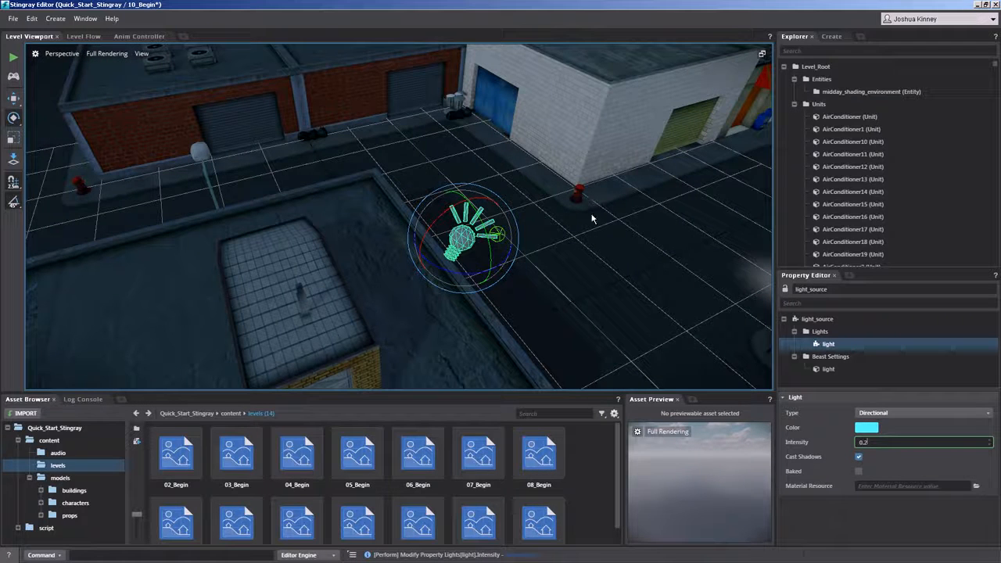
Examine the directional light's aim and its dim illumination on the surrounding buildings from several angles.
left_click_drag(612, 243, 449, 203, "alt")
right_click_drag(449, 203, 449, 234, "alt")
middle_click_drag(449, 234, 359, 87, "alt")
mouse_move(485, 234)
right_mouse_down("alt")
mouse_move(493, 196)
mouse_move(487, 234)
right_mouse_up("alt")
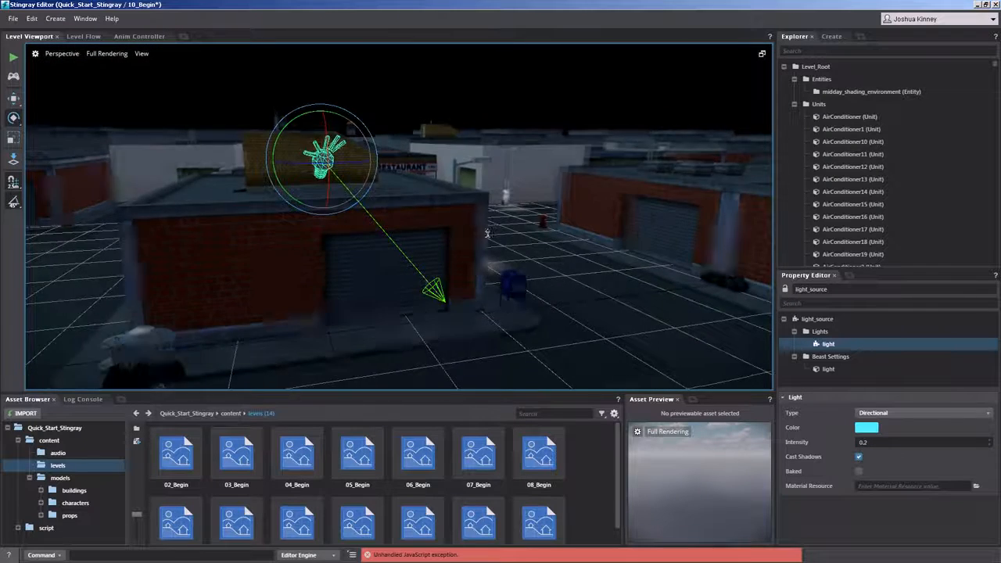
left_click_drag(487, 234, 521, 239, "alt")
middle_click_drag(521, 240, 458, 240, "alt")
scroll(457, 240, "down", 2)
right_click_drag(457, 241, 478, 291, "alt")
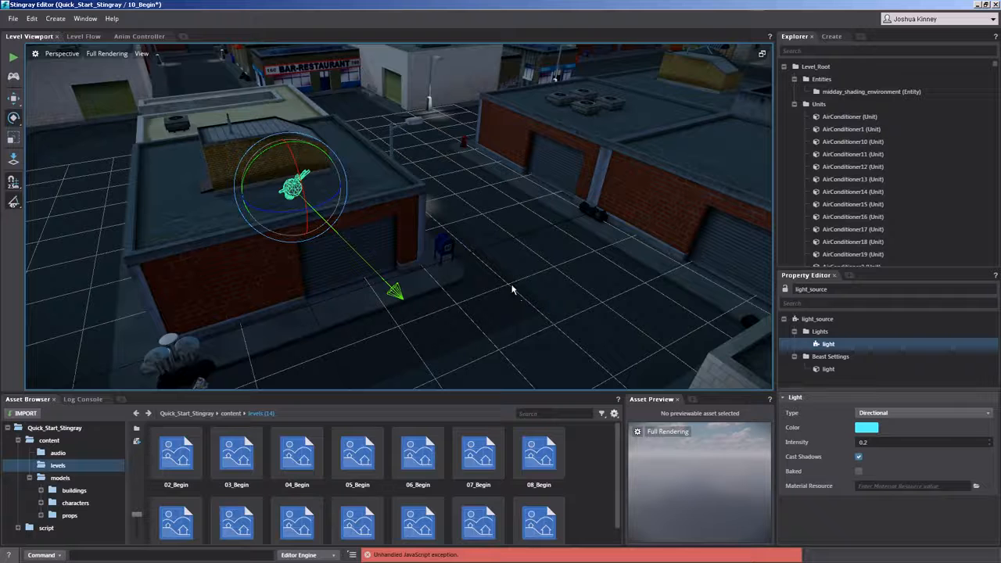
Turn the directional light's Cast Shadows off and back on, and its Baked option on and back off.
left_click(859, 457)
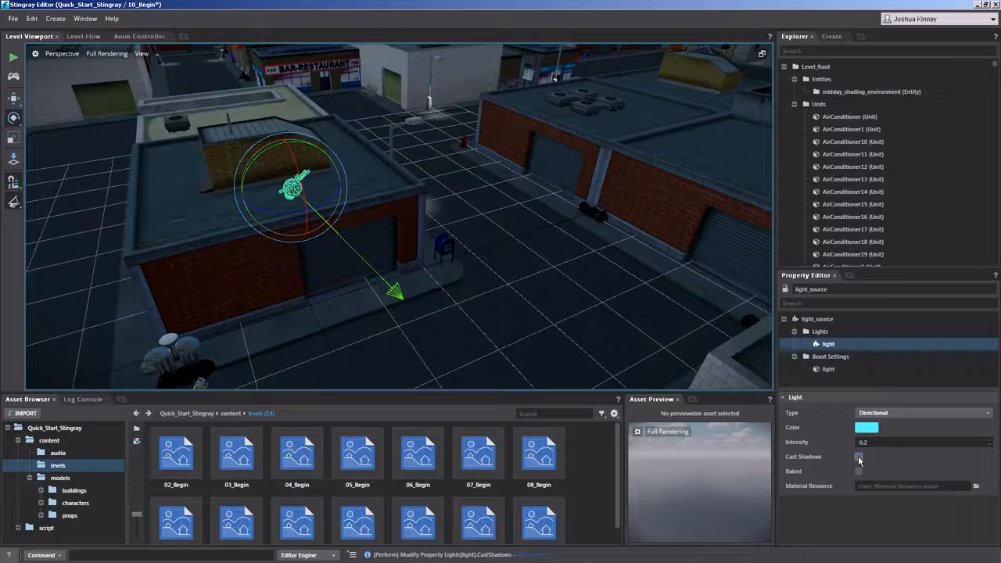
left_click(858, 456)
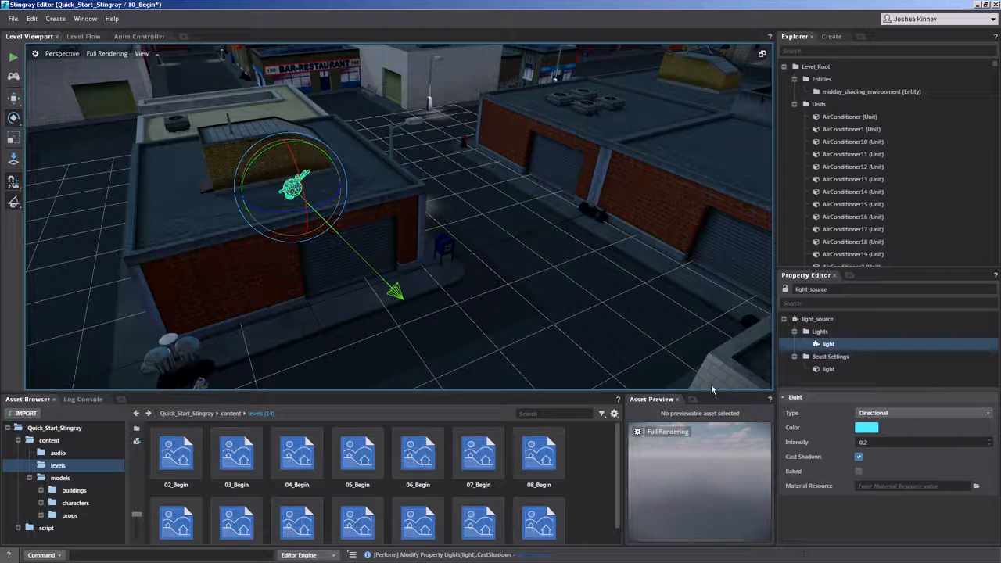
left_click(859, 472)
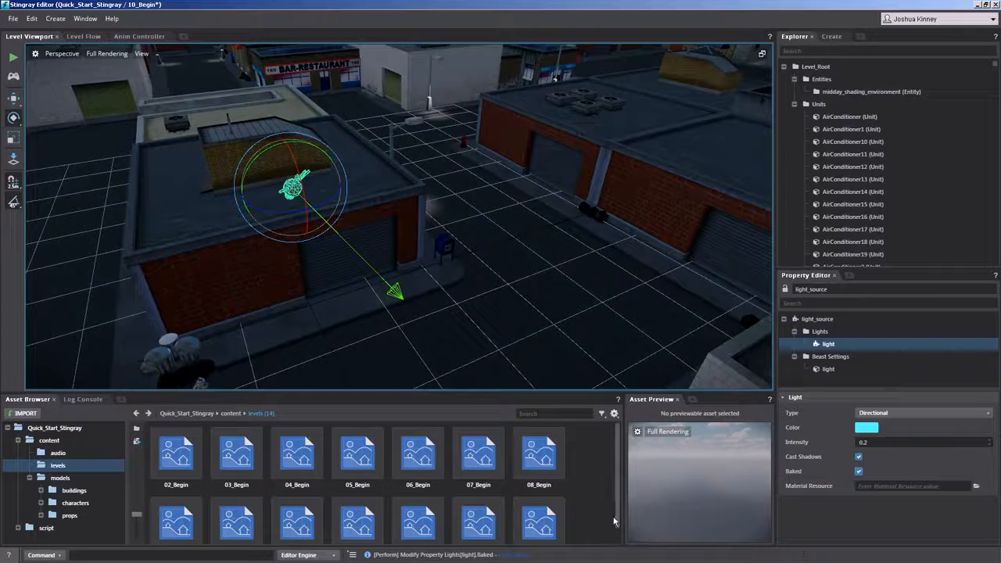
left_click(858, 471)
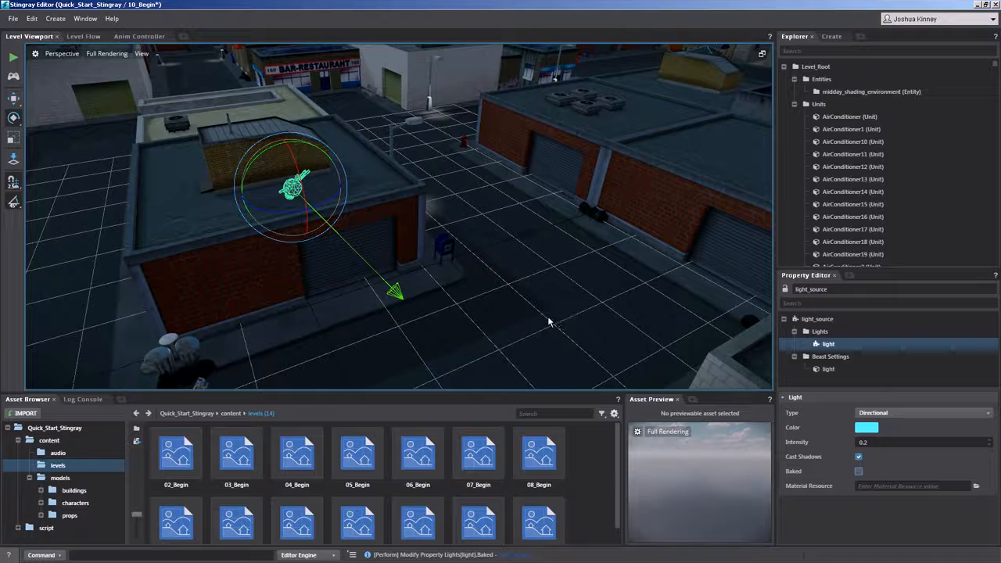
Examine the night lighting around the Disco Fever building and select the street lamp beside it to show its spotlight.
right_click_drag(536, 309, 227, 222)
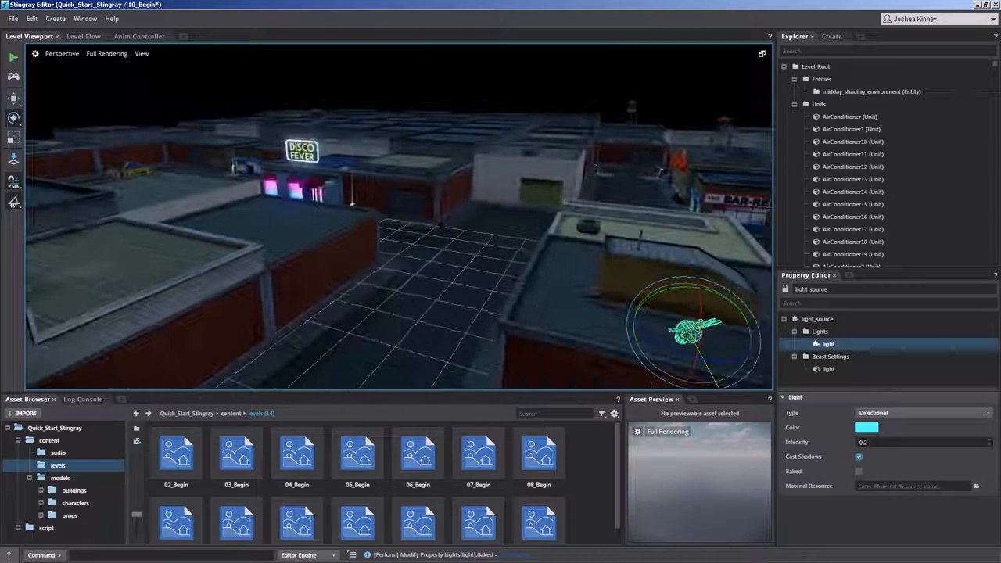
right_click_drag(527, 301, 492, 285)
key("w")
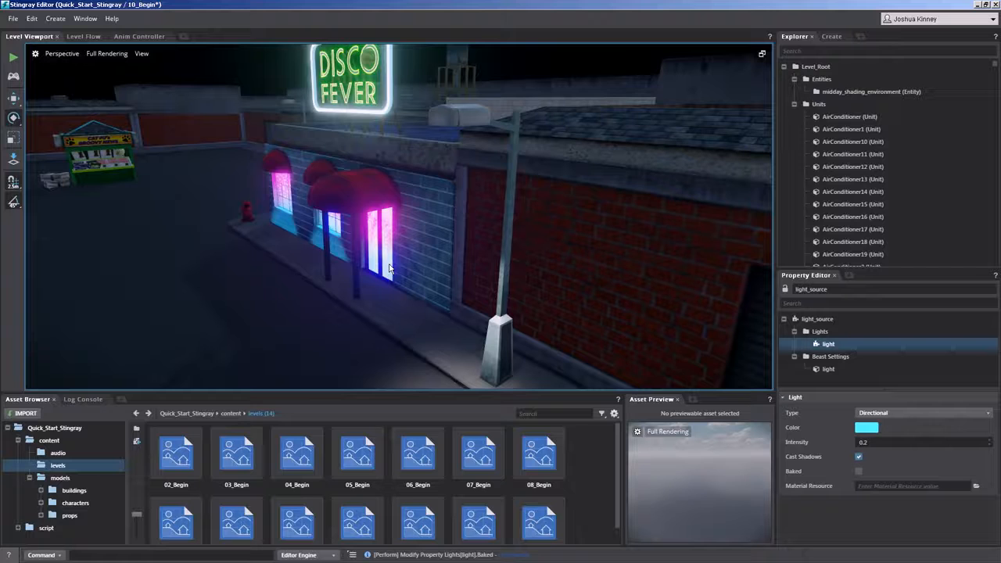
scroll(399, 269, "down", 3)
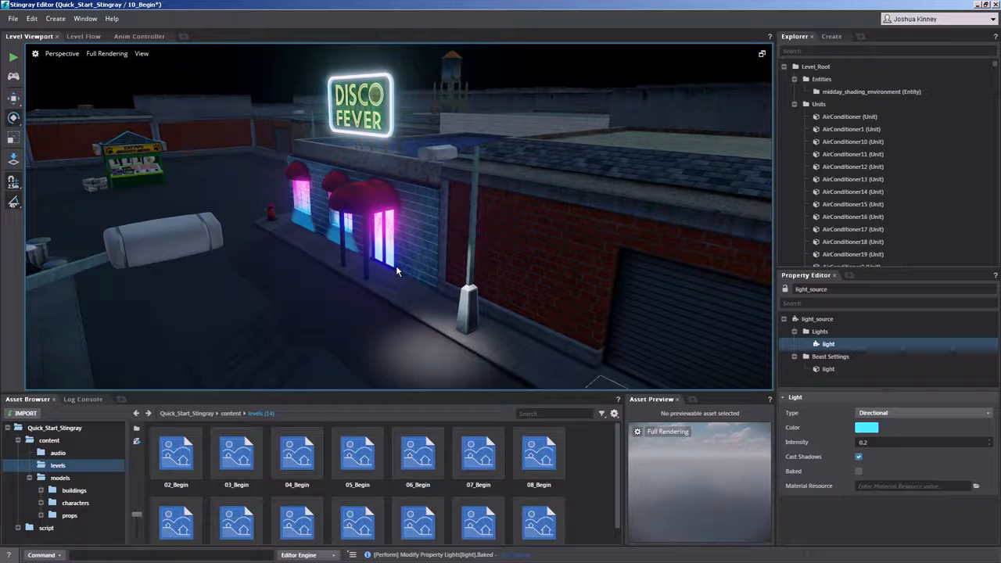
scroll(390, 268, "down", 3)
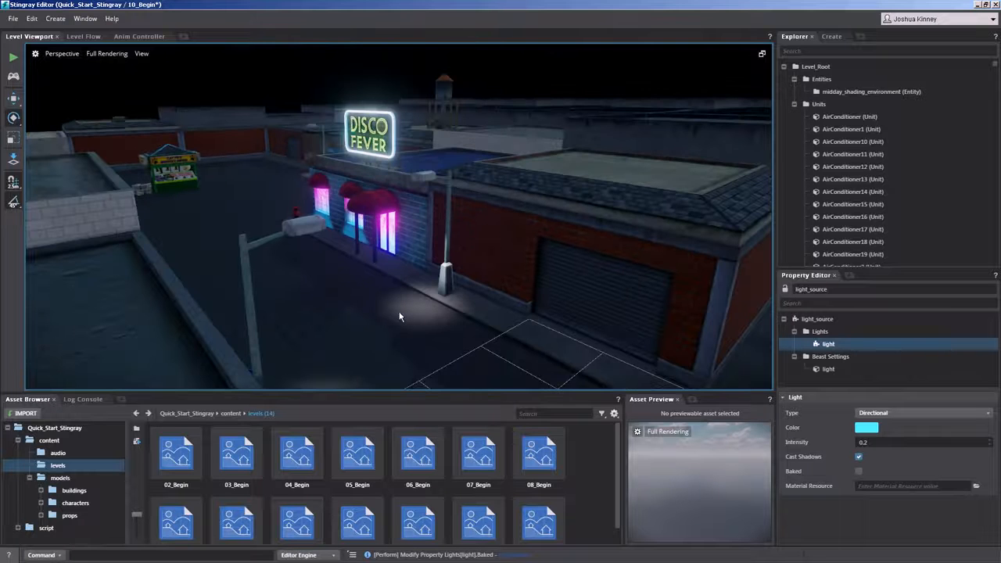
left_click_drag(402, 292, 409, 195, "alt")
scroll(442, 188, "up", 3)
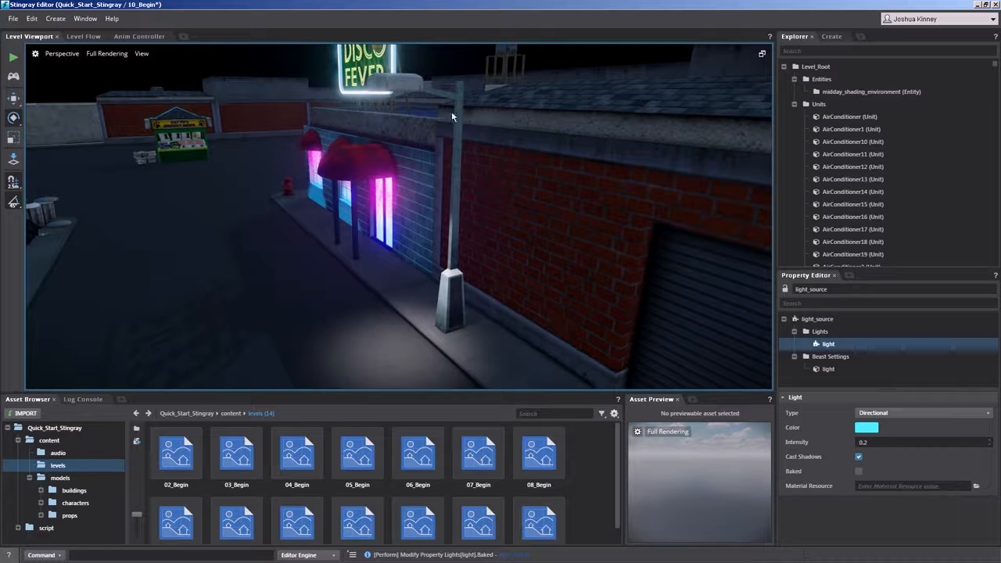
left_click(456, 110)
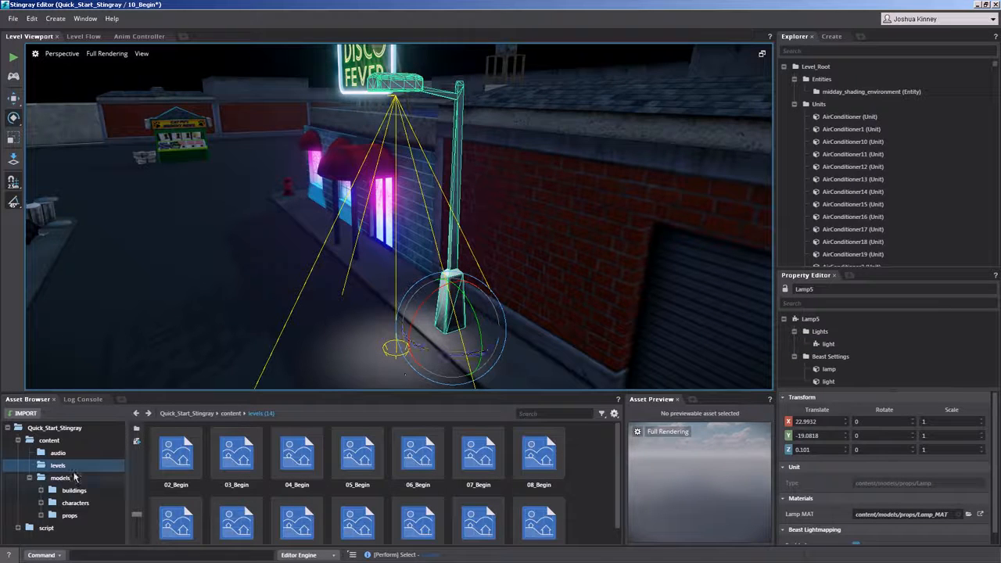
Open the Lamp unit from content/models/props in the Unit Editor and maximize the editor window.
left_click(48, 477)
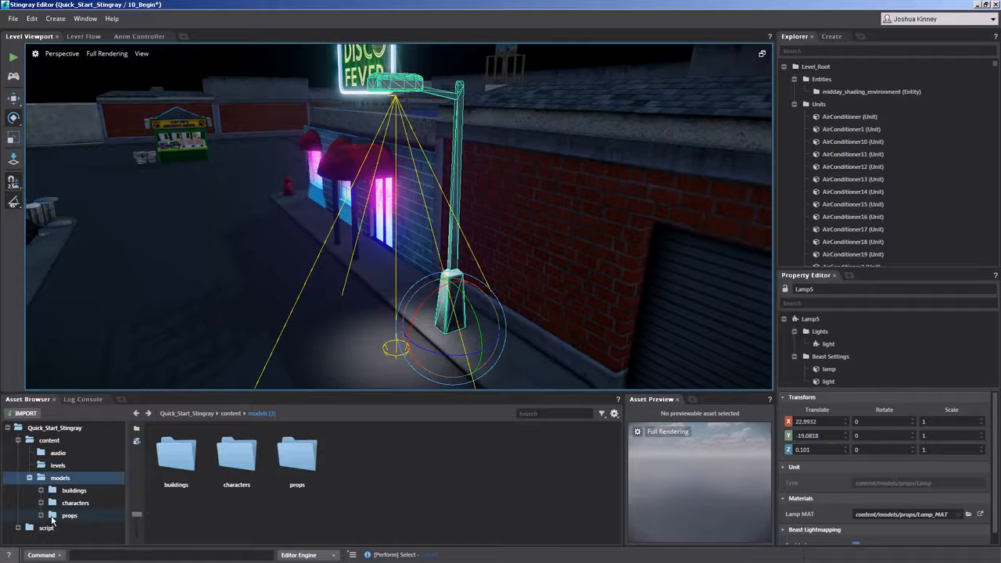
left_click(53, 518)
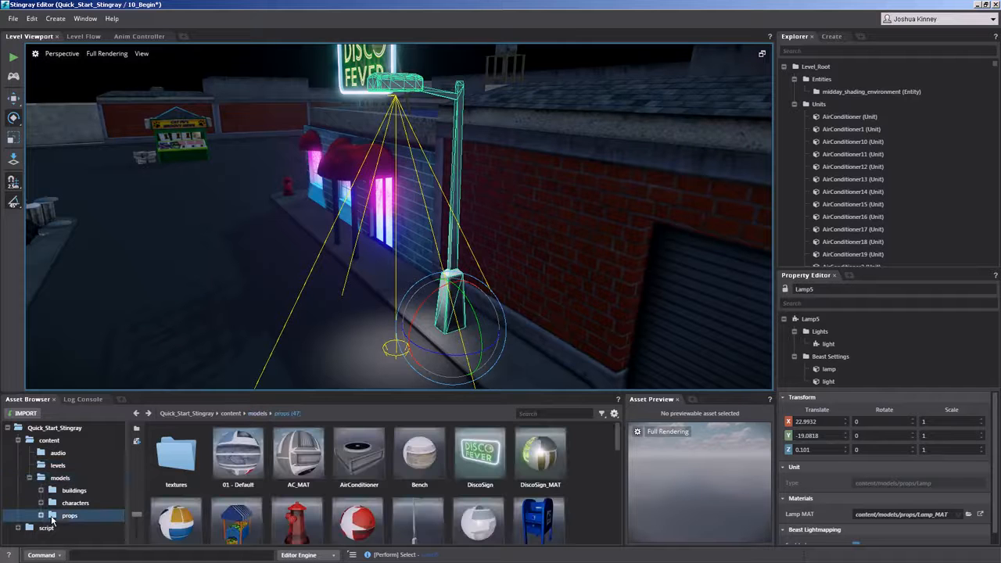
scroll(420, 525, "down", 2)
scroll(420, 525, "up", 2)
left_click(417, 514)
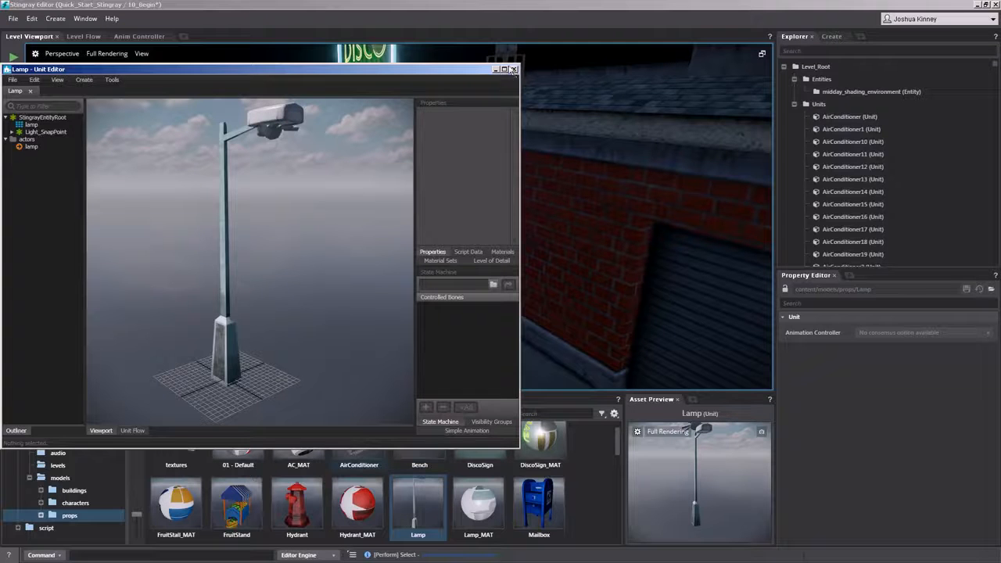
left_click(504, 70)
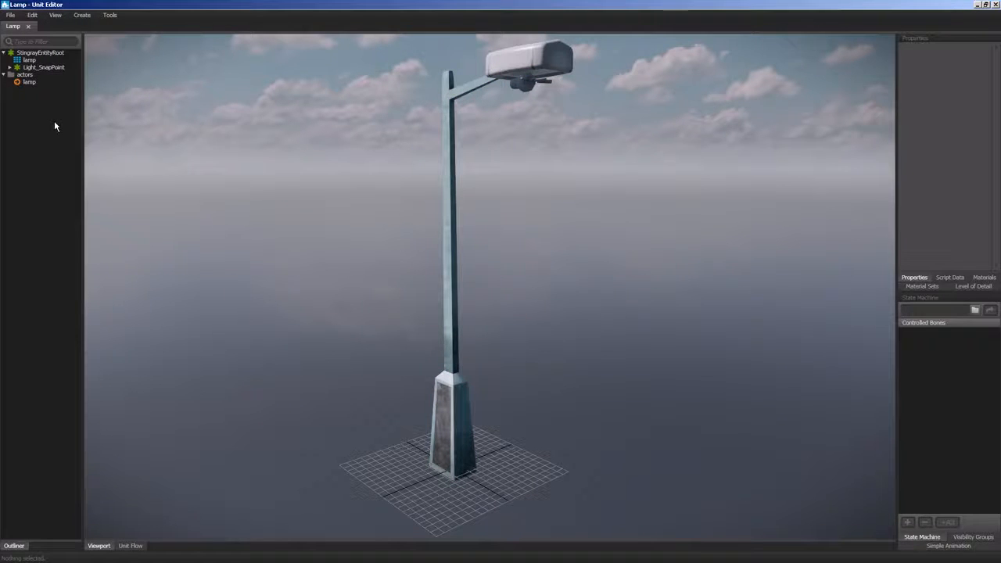
Select the lamp mesh in the unit's hierarchy and expand Light_SnapPoint to inspect the light parented under it.
left_click(24, 61)
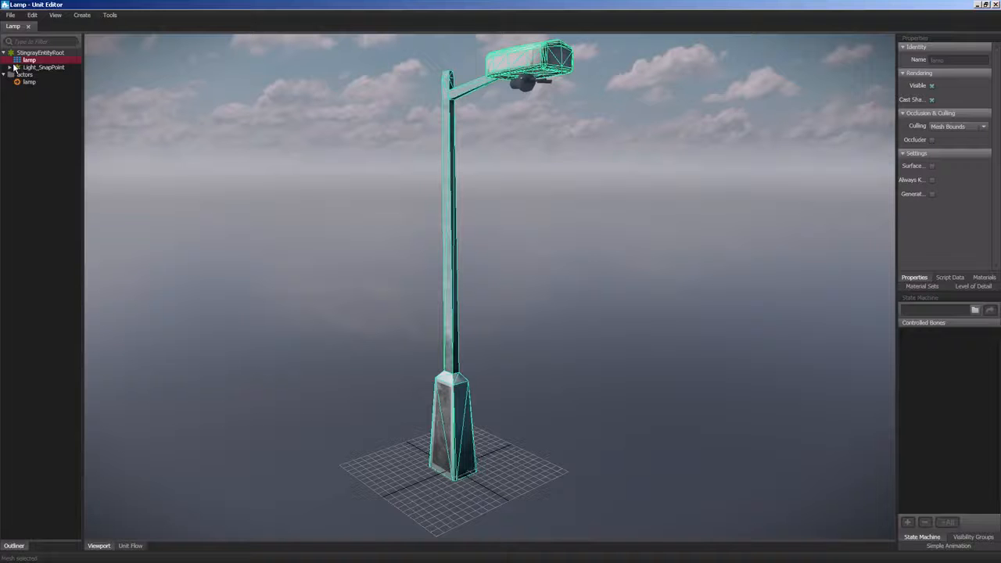
left_click(9, 68)
left_click(565, 70)
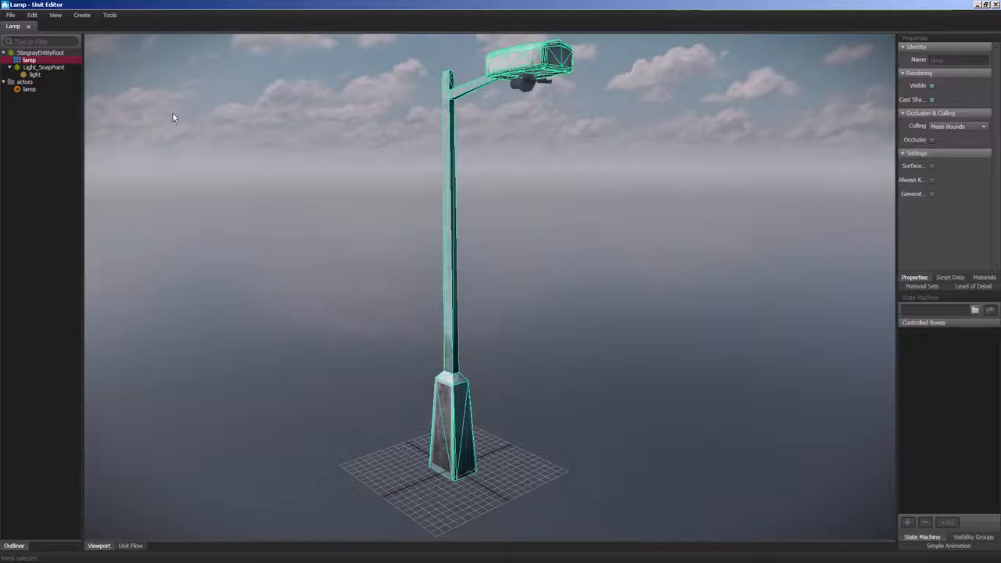
Delete the existing spotlight parented under the lamp unit's Light_SnapPoint.
left_click(44, 67)
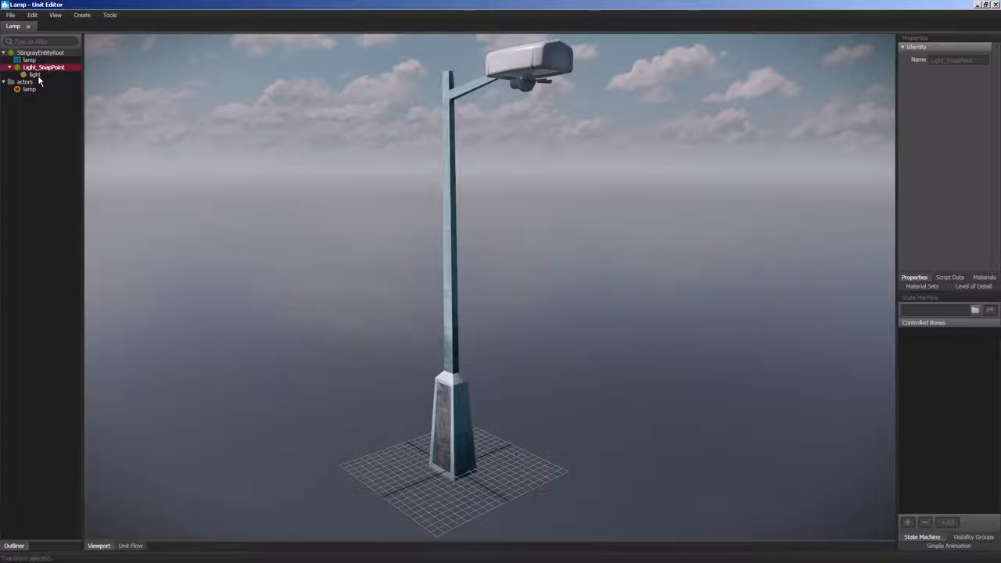
left_click(36, 75)
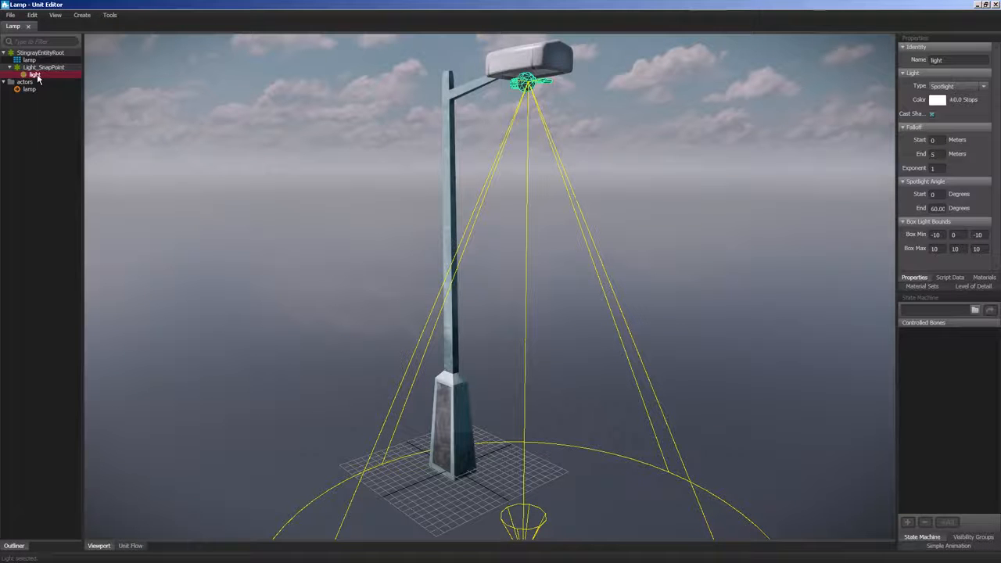
right_click(37, 78)
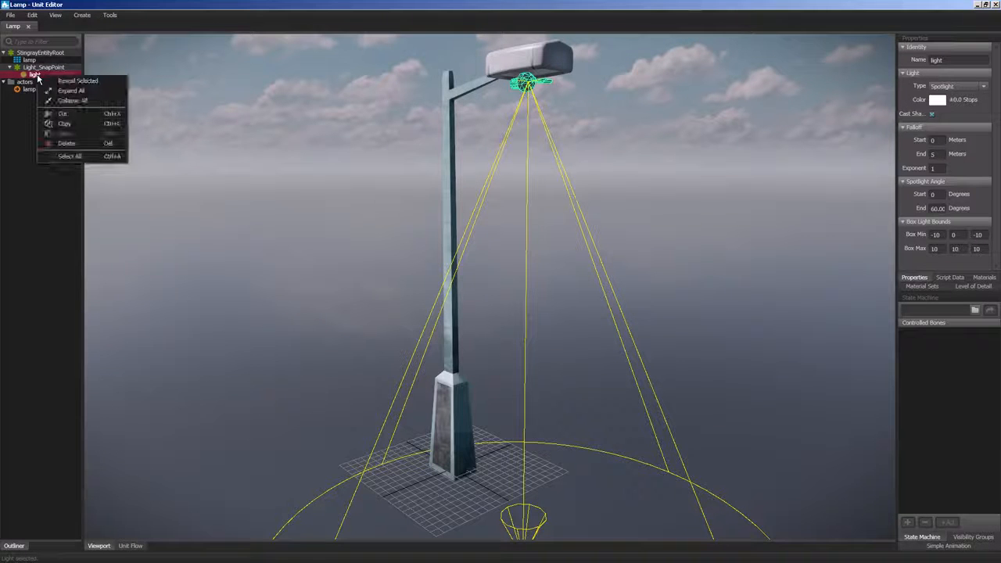
left_click(67, 145)
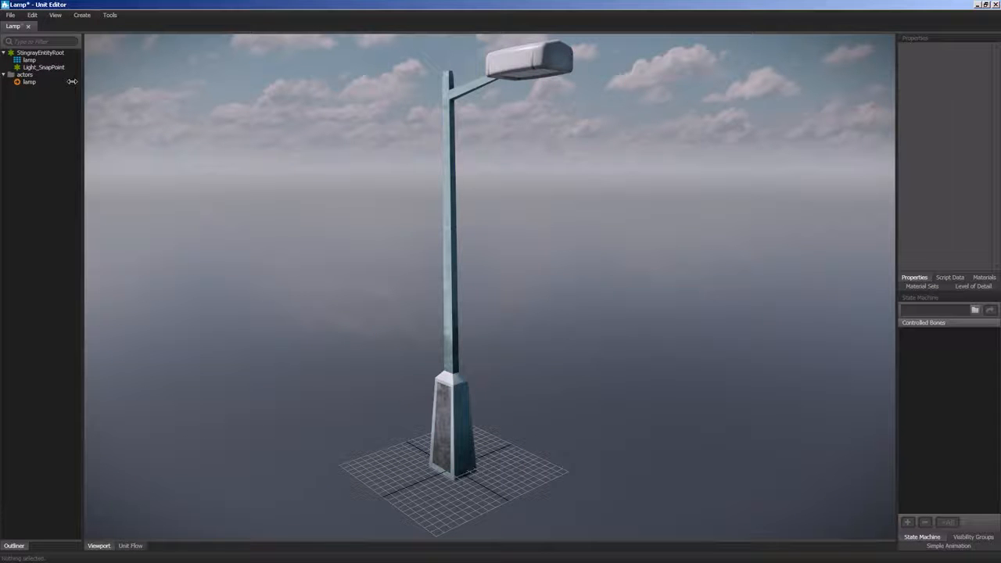
Create a new light under Light_SnapPoint, make it a Spotlight with Cast Shadows on, and widen the properties area.
left_click(41, 69)
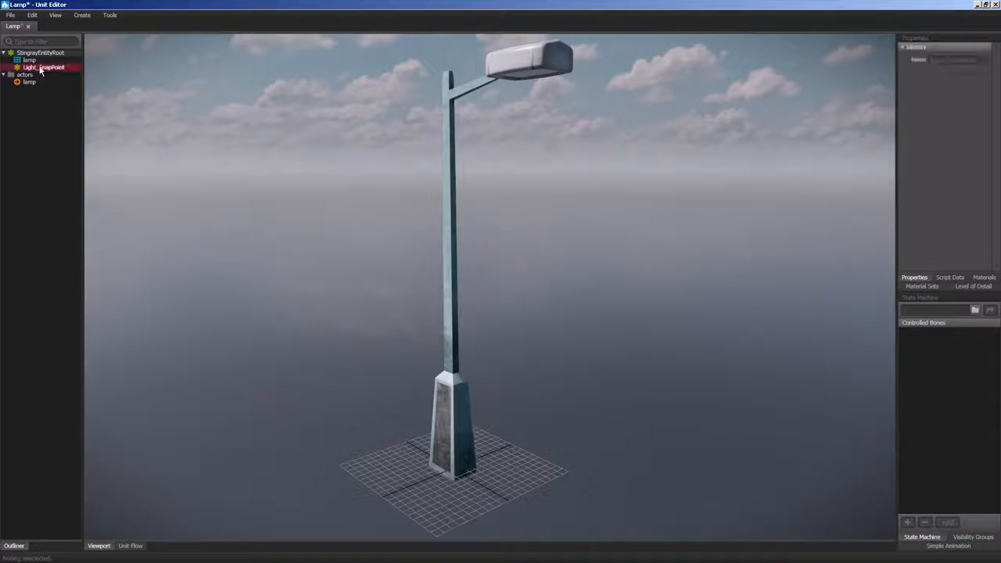
left_click(82, 16)
left_click(91, 44)
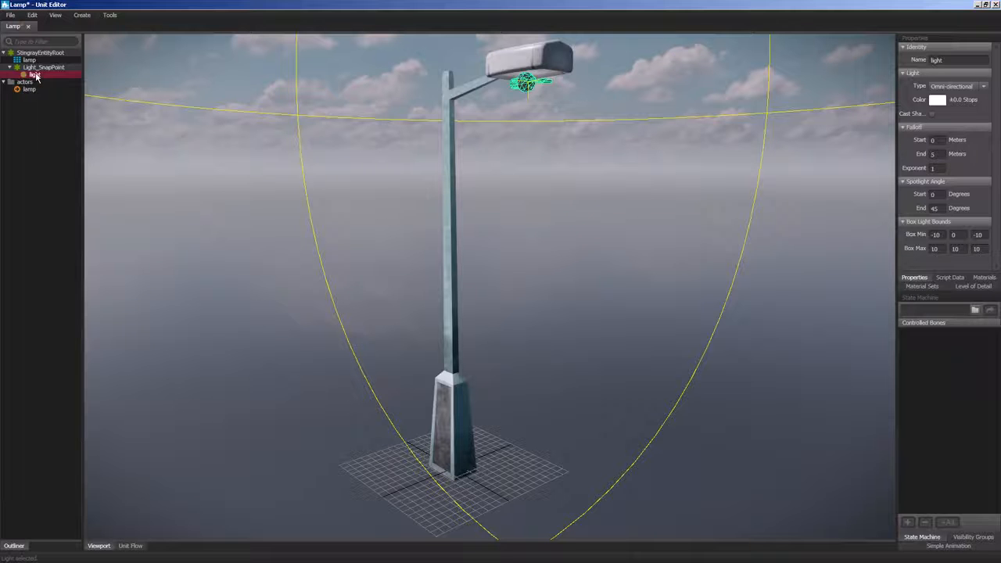
left_click(984, 87)
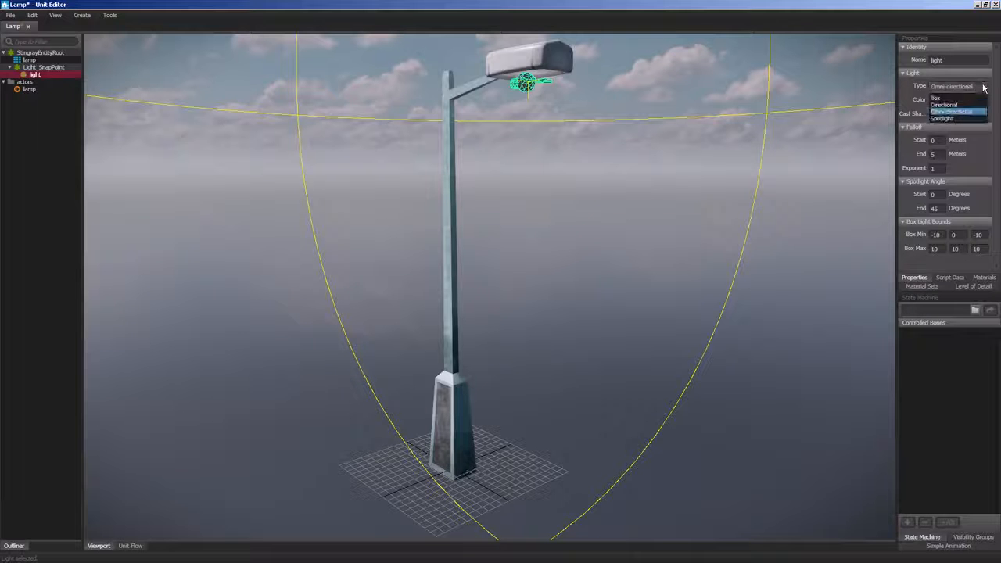
left_click(953, 118)
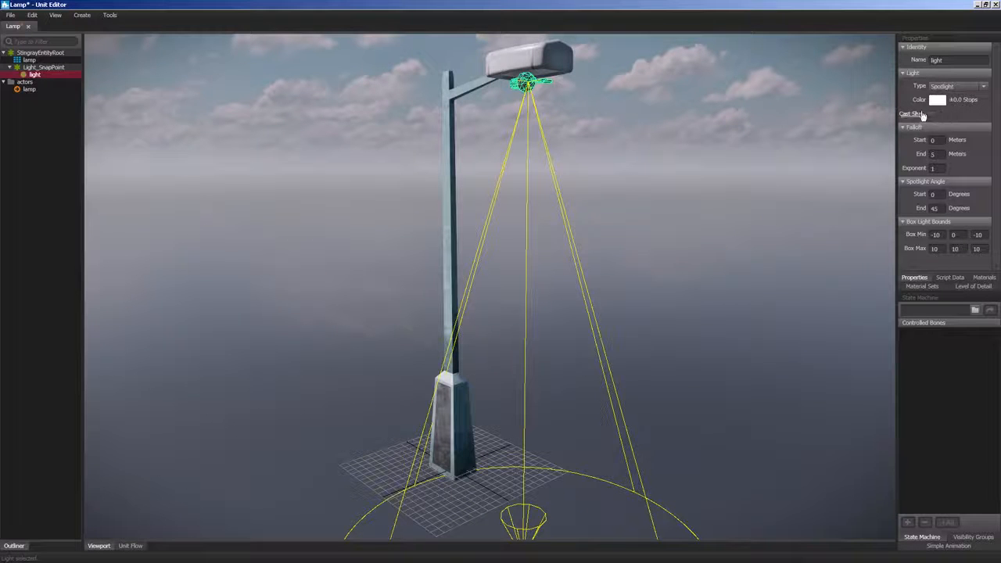
left_click_drag(896, 110, 840, 117)
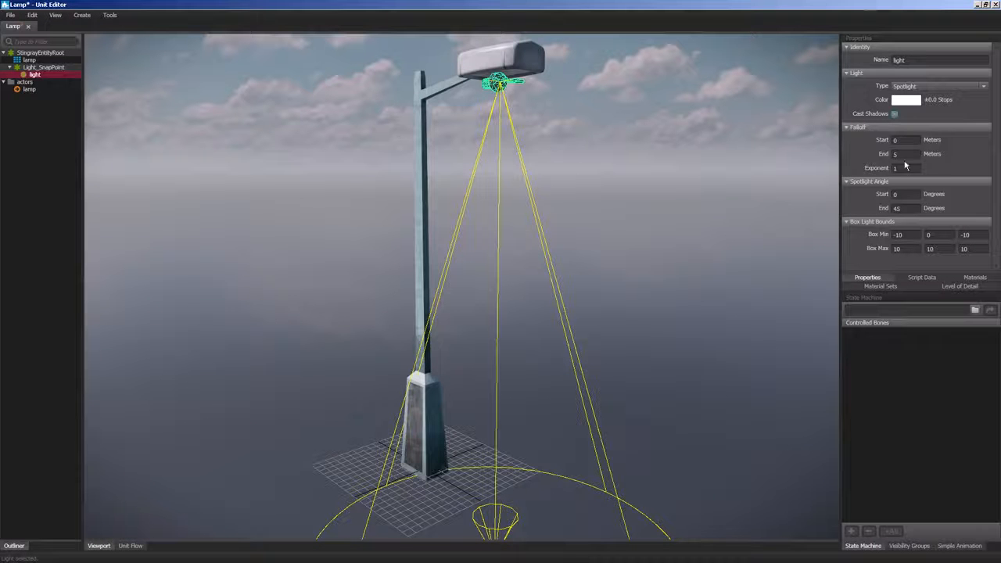
Set the new spotlight's falloff End to 8 meters.
left_click(903, 154)
type("8")
key("Return")
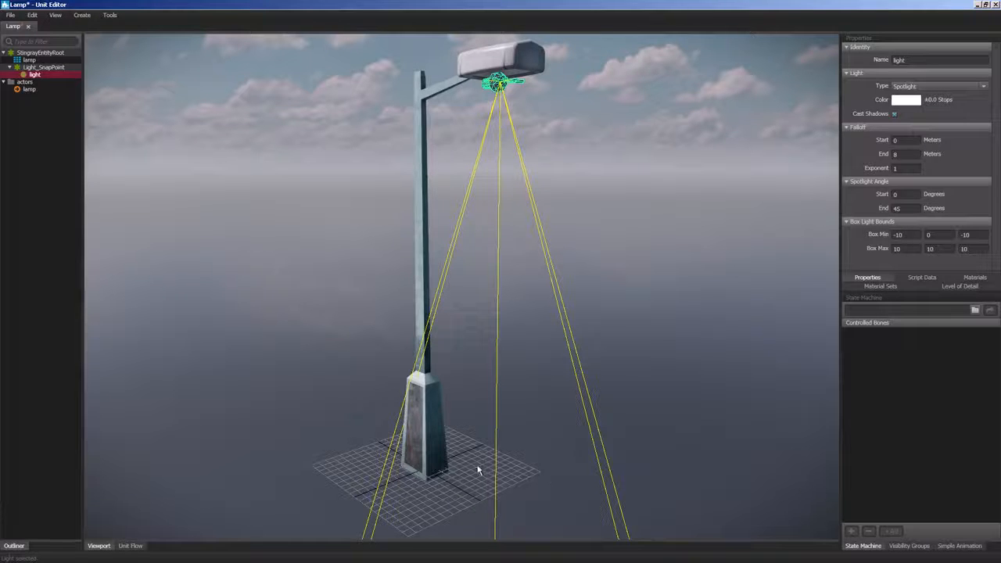
Return the spotlight's falloff End to 5 meters and set its Spotlight Angle End to 60 degrees.
left_click(902, 154)
key("Return")
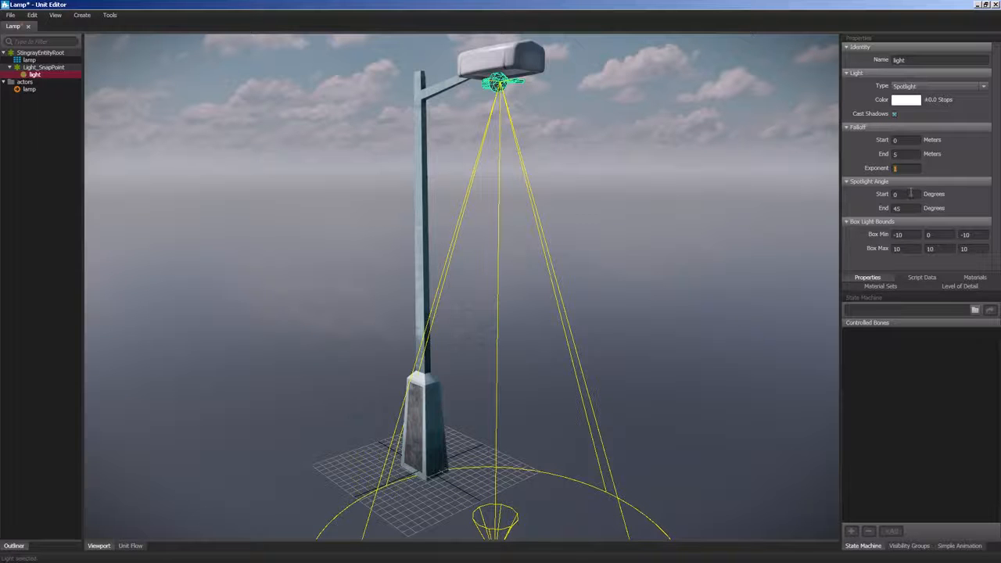
key("Tab")
type("60")
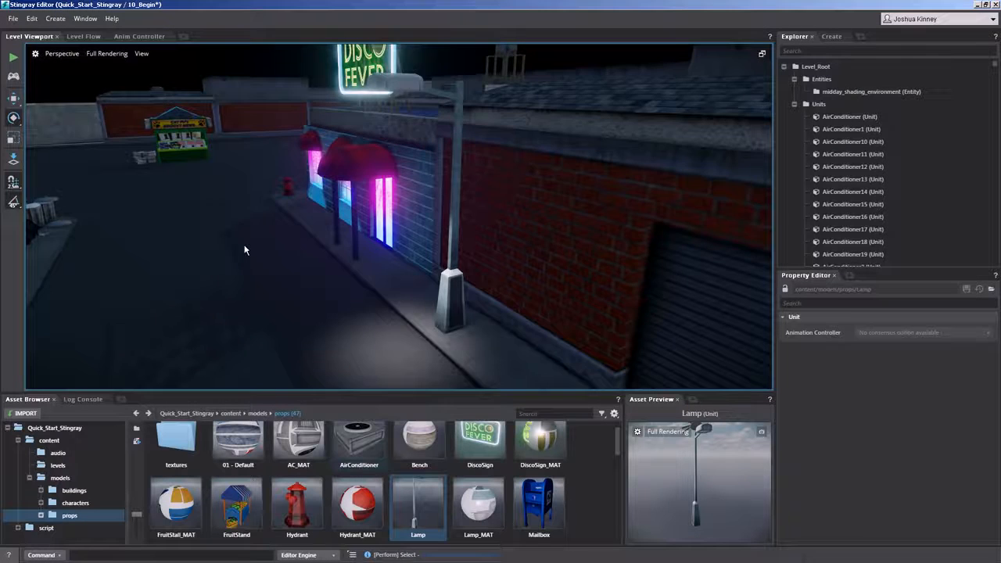
Select the street lamp beside the Disco Fever building in the level and examine its light's type, color and intensity.
left_click_drag(313, 246, 240, 251, "alt")
scroll(234, 251, "down", 5)
left_click_drag(381, 243, 427, 248, "alt")
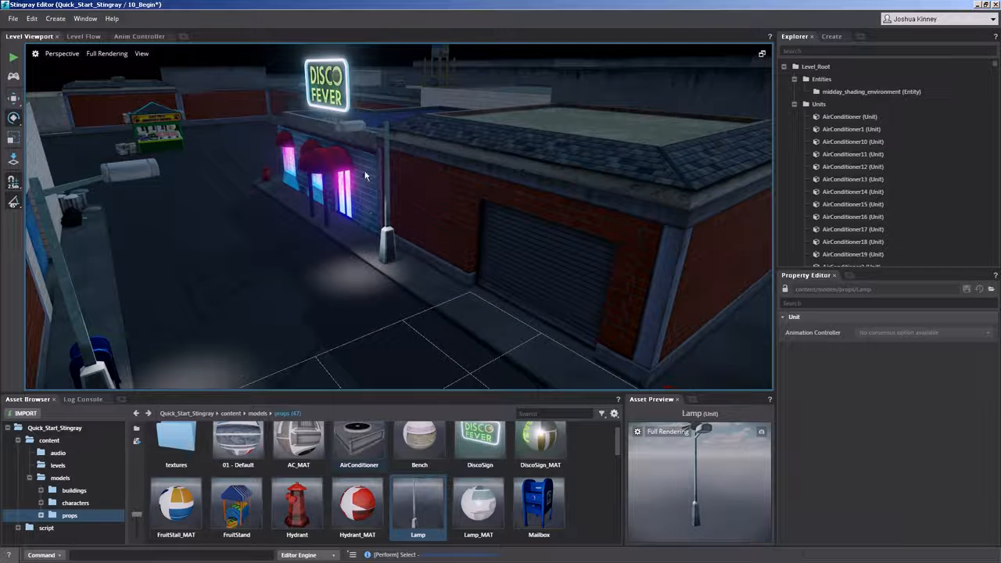
left_click(351, 128)
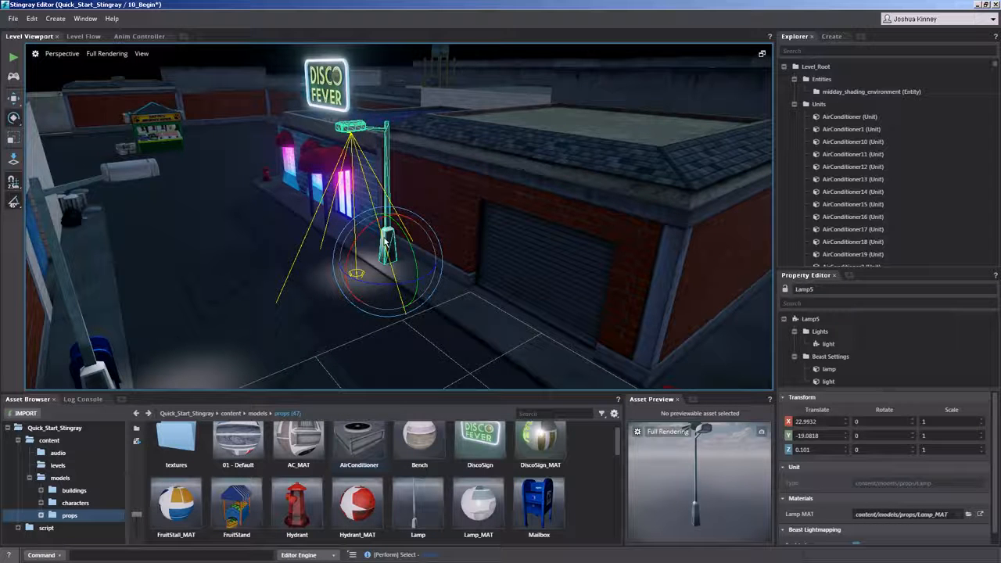
left_click(819, 346)
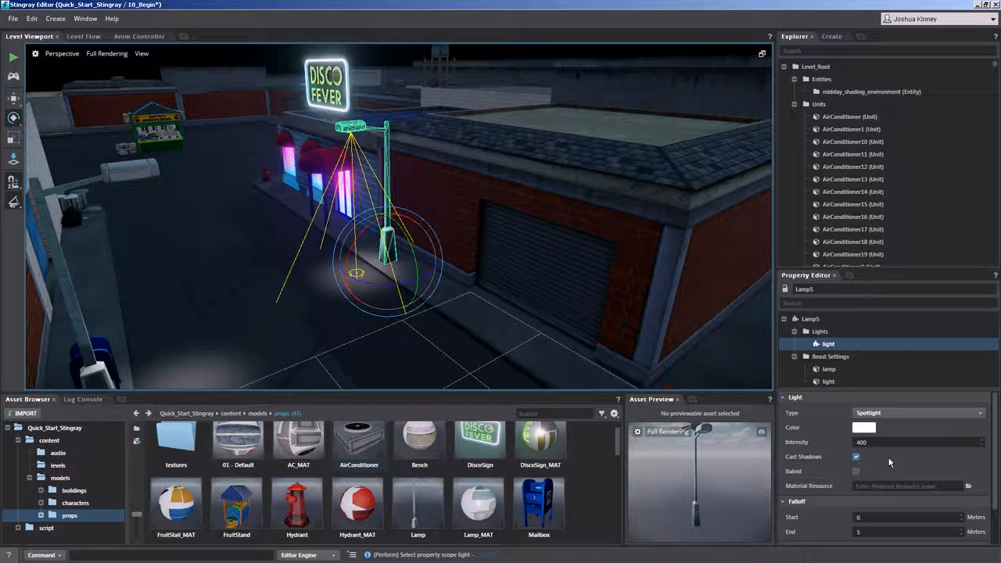
left_click_drag(880, 443, 783, 453)
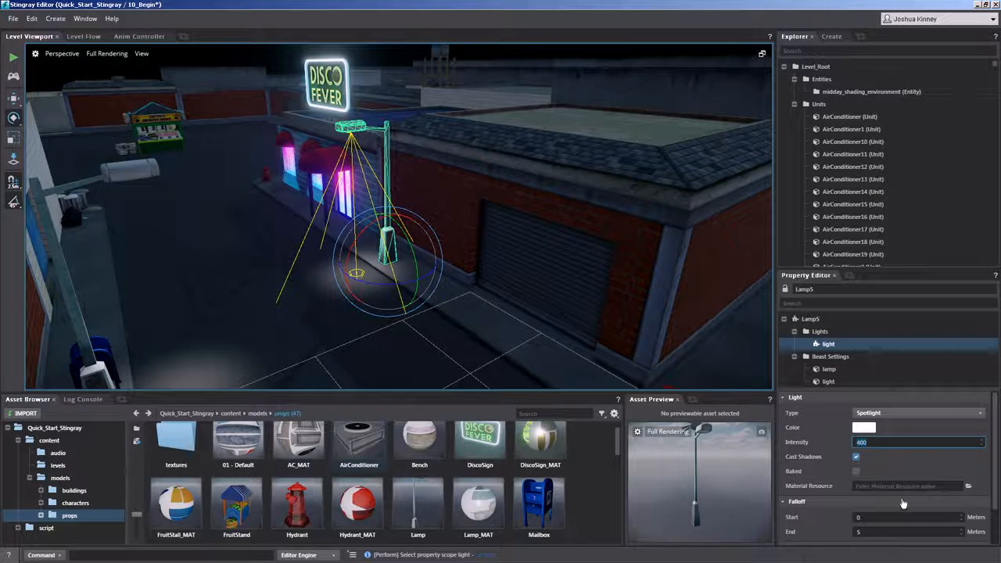
Turn the street lamp light's Cast Shadows off and back on, and review its falloff and spotlight angle settings.
left_click(856, 459)
left_click(856, 457)
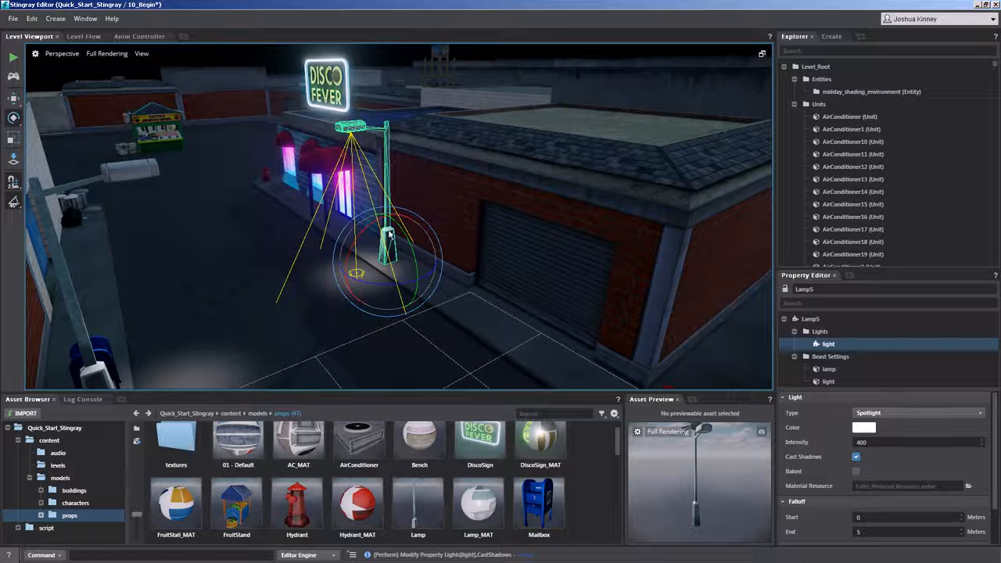
left_click_drag(478, 245, 195, 240, "alt")
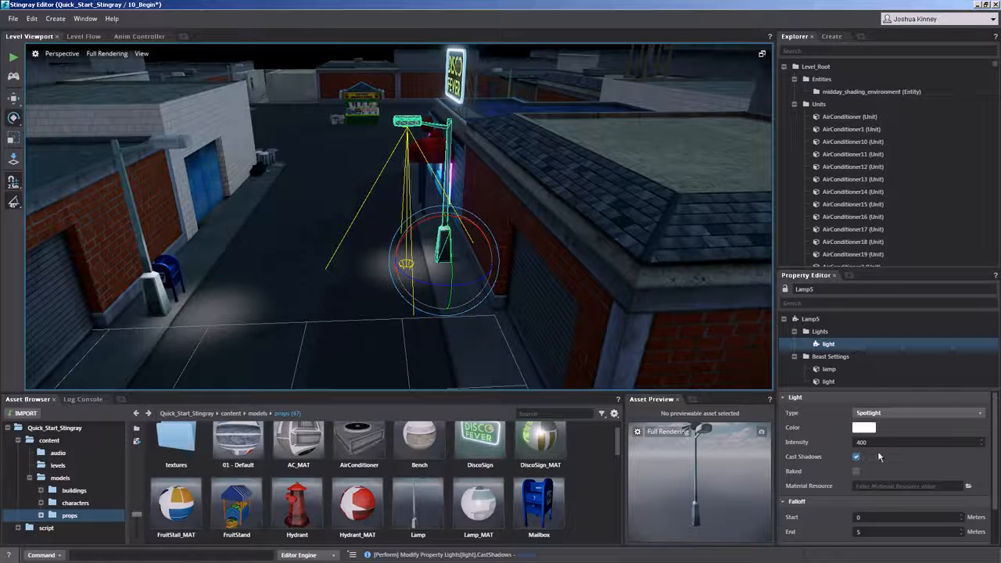
scroll(872, 510, "down", 1)
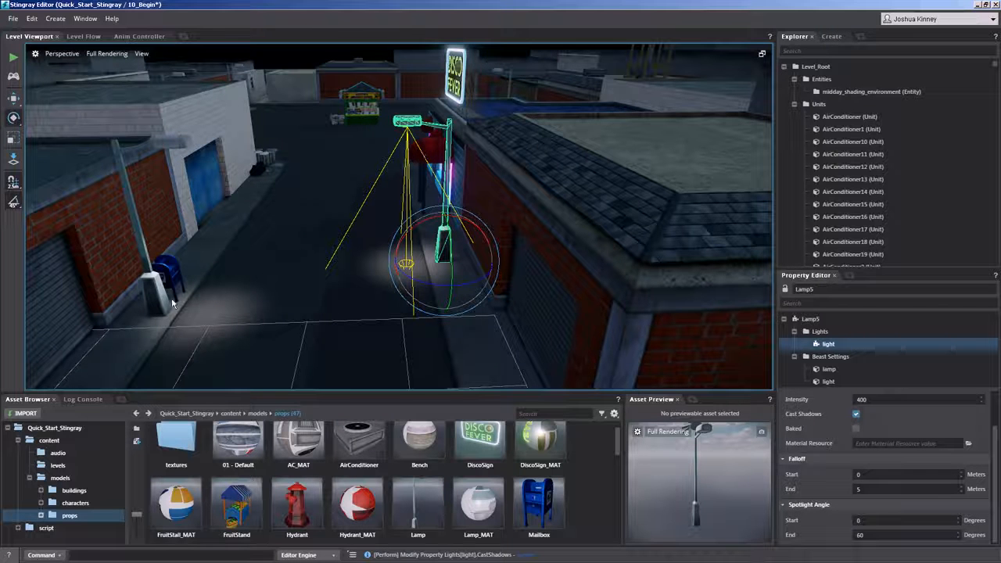
Reopen the Lamp unit to check its light's properties, close the Unit Editor, and survey the city's night lighting.
double_click(423, 505)
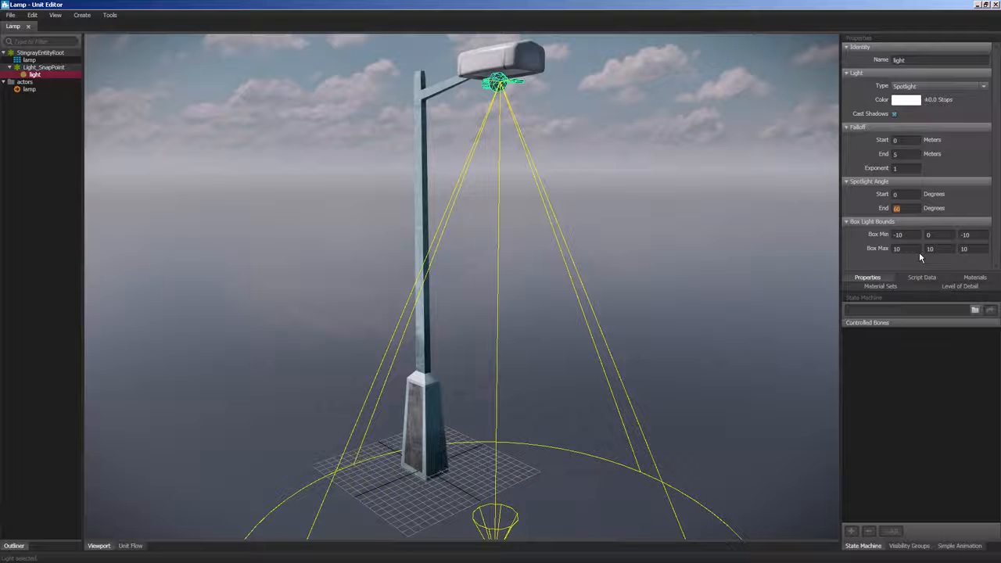
left_click(995, 4)
left_click_drag(222, 309, 399, 270, "alt")
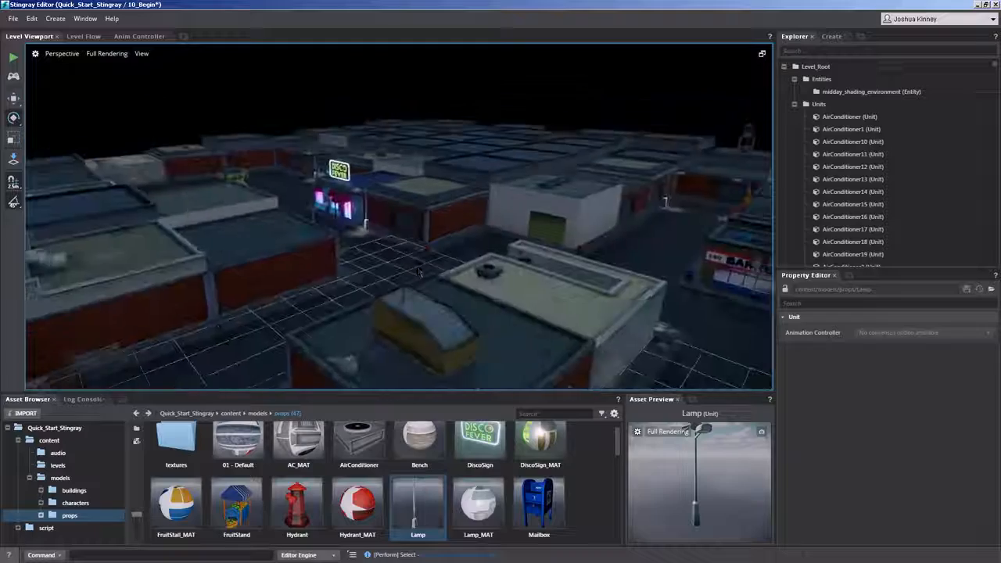